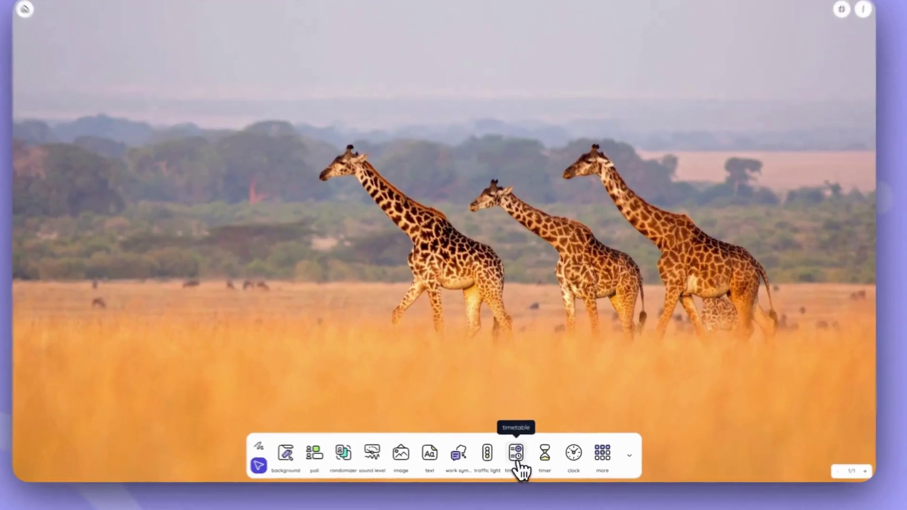
Add a timetable widget, enlarge it, and move it to the board's left side
left_click(521, 459)
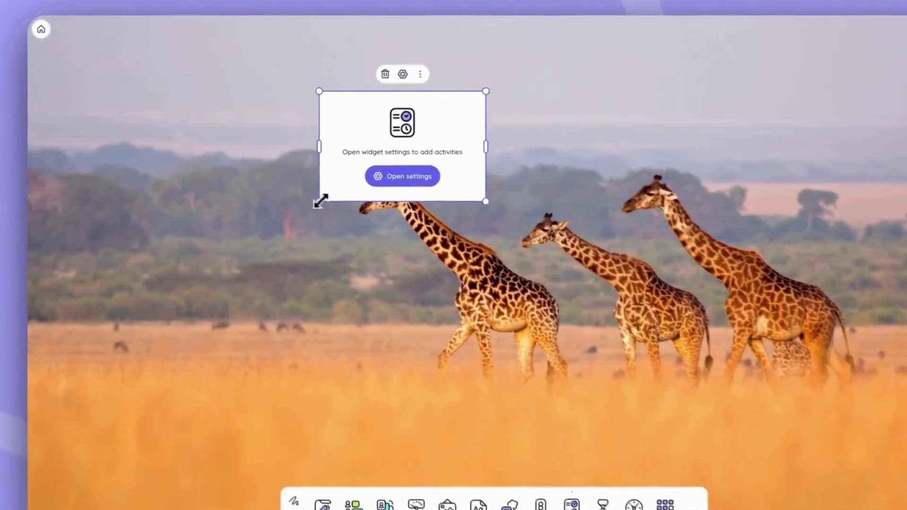
left_click_drag(303, 189, 228, 238)
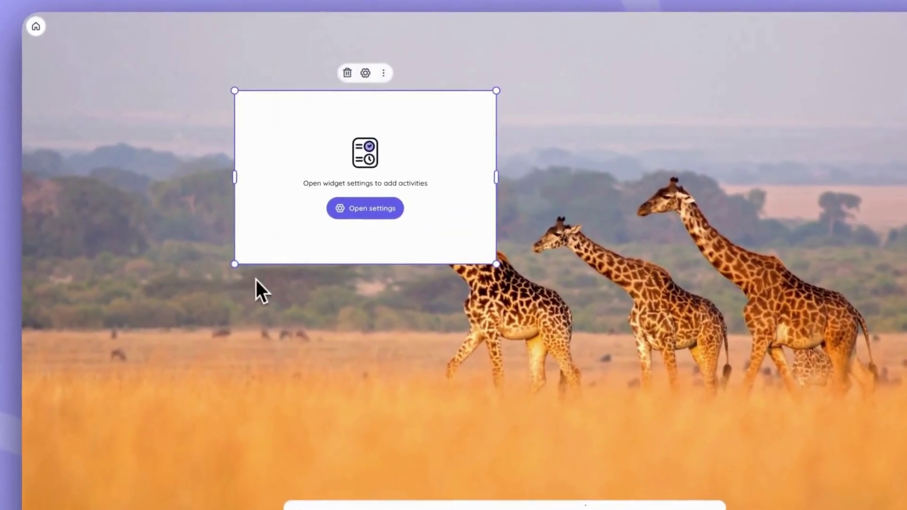
left_click_drag(437, 137, 290, 140)
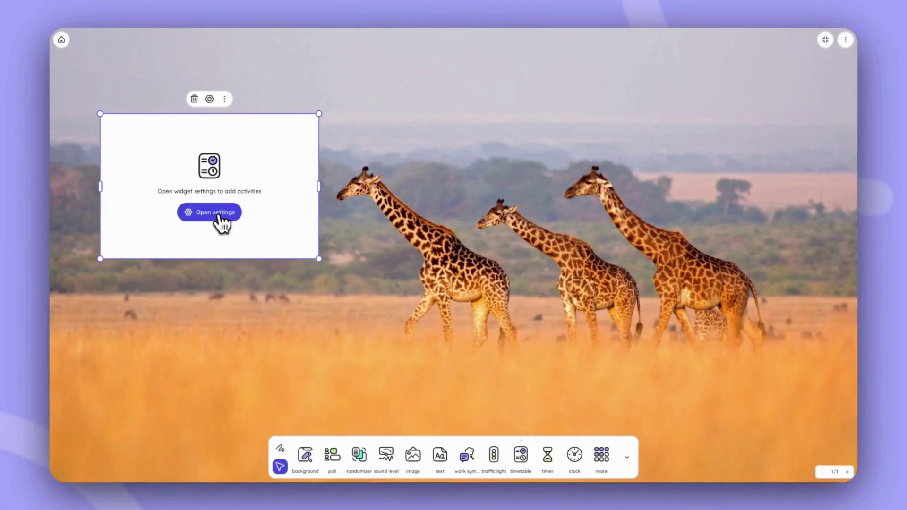
Open the timetable settings and add four empty activity rows
left_click(219, 213)
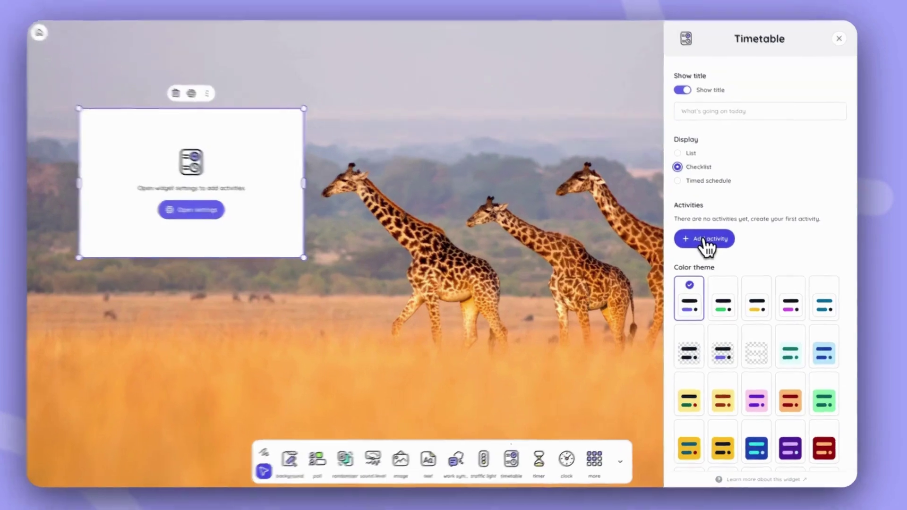
left_click(710, 241)
left_click(712, 297)
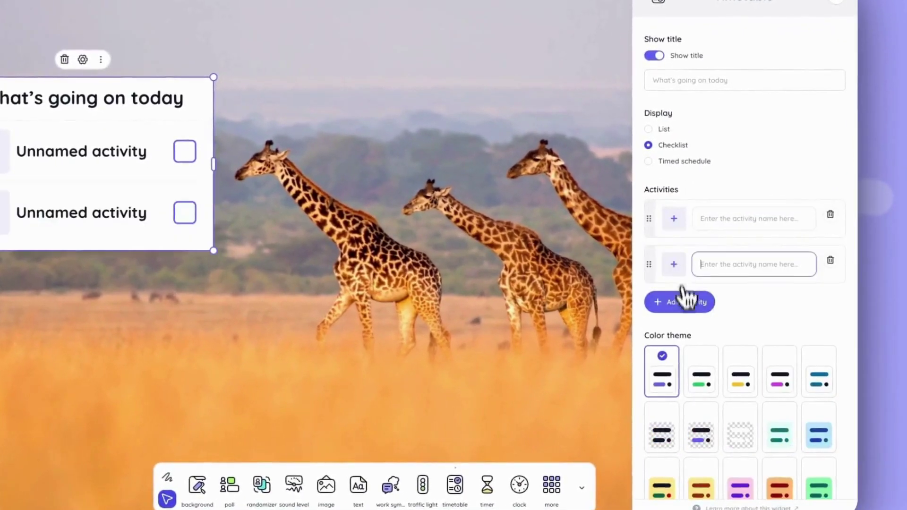
left_click(684, 303)
left_click(690, 346)
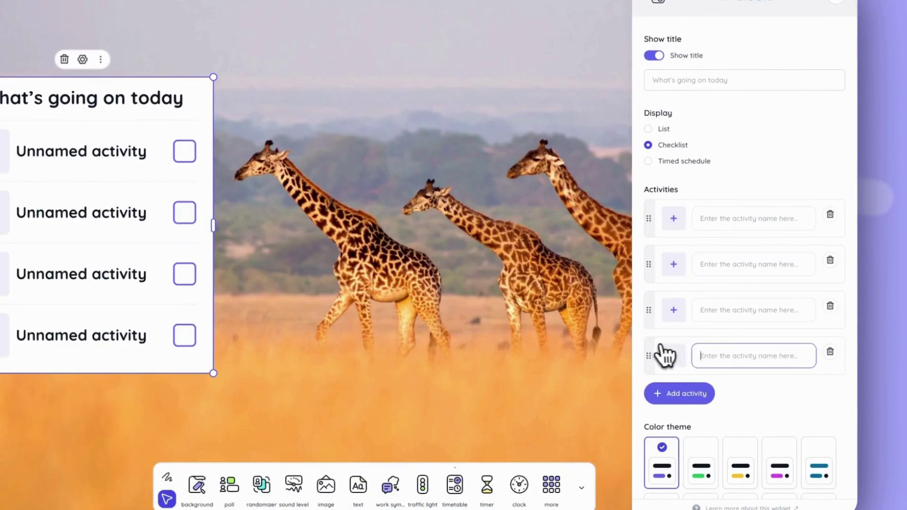
Name the four activities Unpack, Read, Math and Snack
left_click(758, 218)
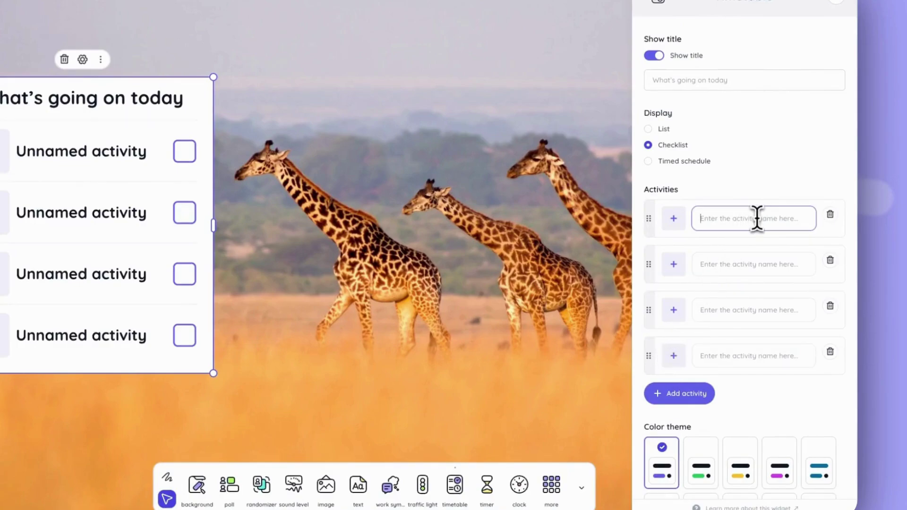
type("Unpack")
left_click(748, 269)
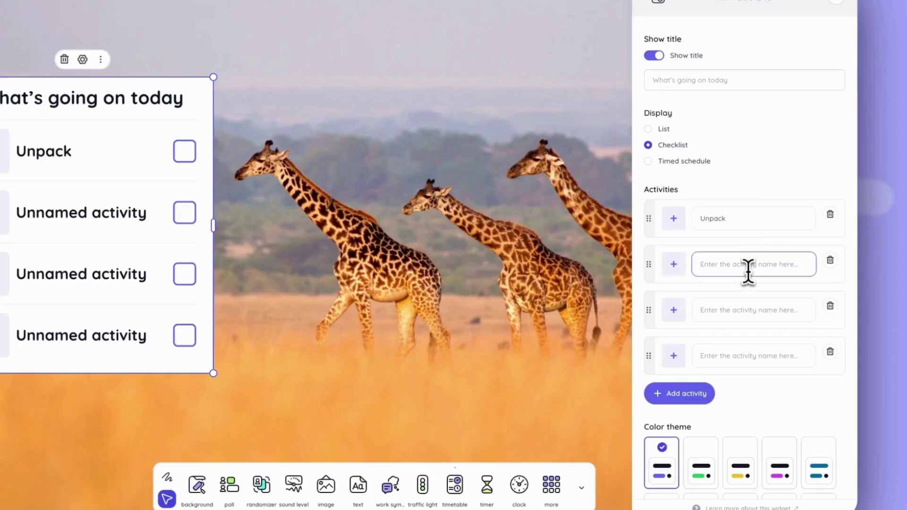
type("Read")
left_click(744, 307)
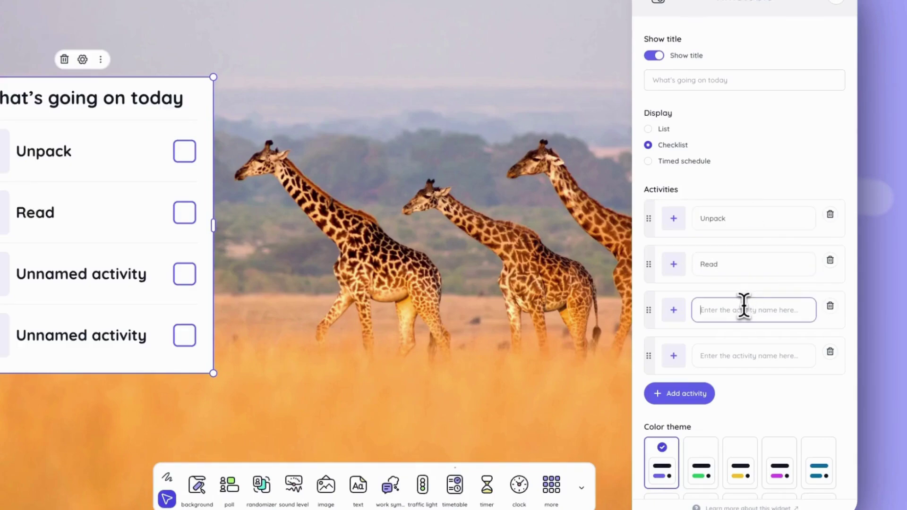
type("Math")
left_click(752, 356)
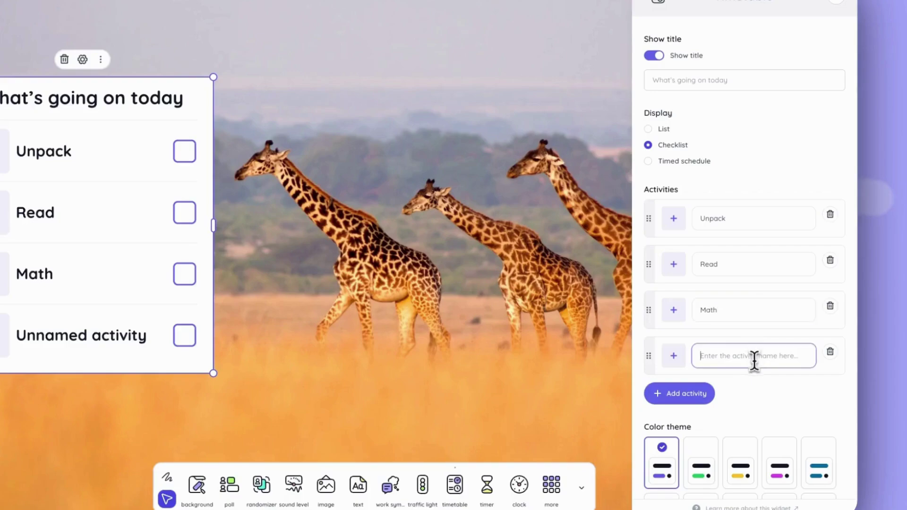
type("Snack")
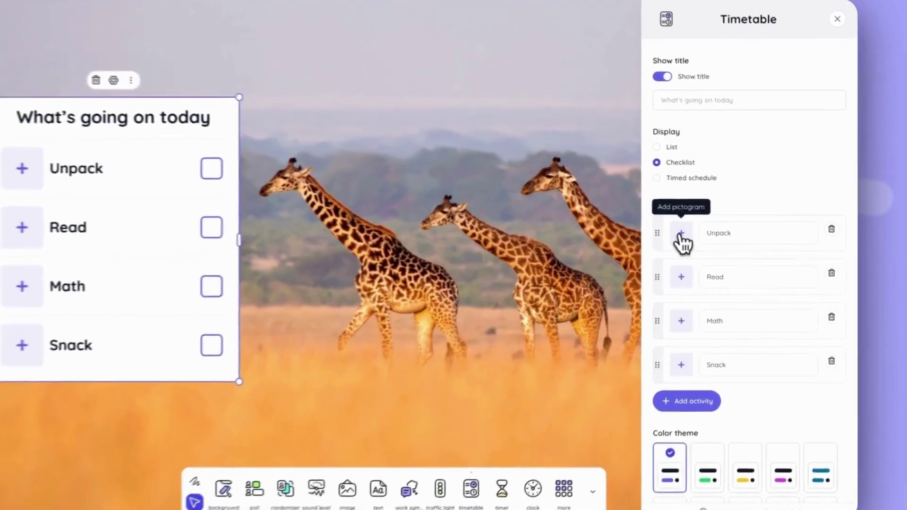
Give Unpack a backpack pictogram and Read a books pictogram from the library
left_click(704, 233)
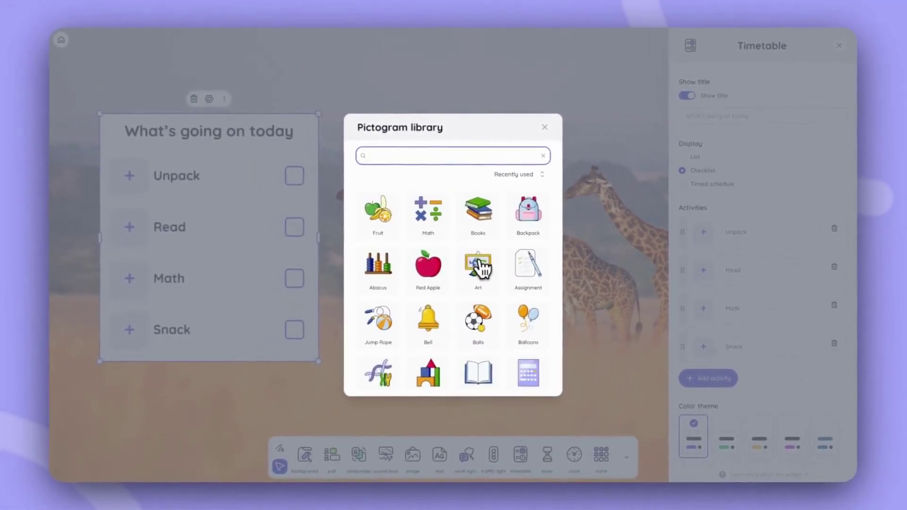
scroll(481, 269, "down", 10)
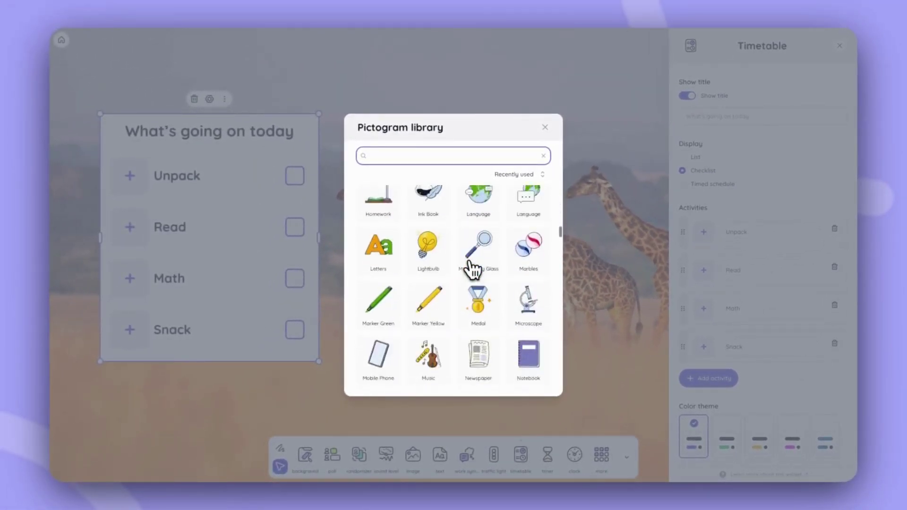
scroll(473, 269, "down", 6)
scroll(471, 271, "up", 10)
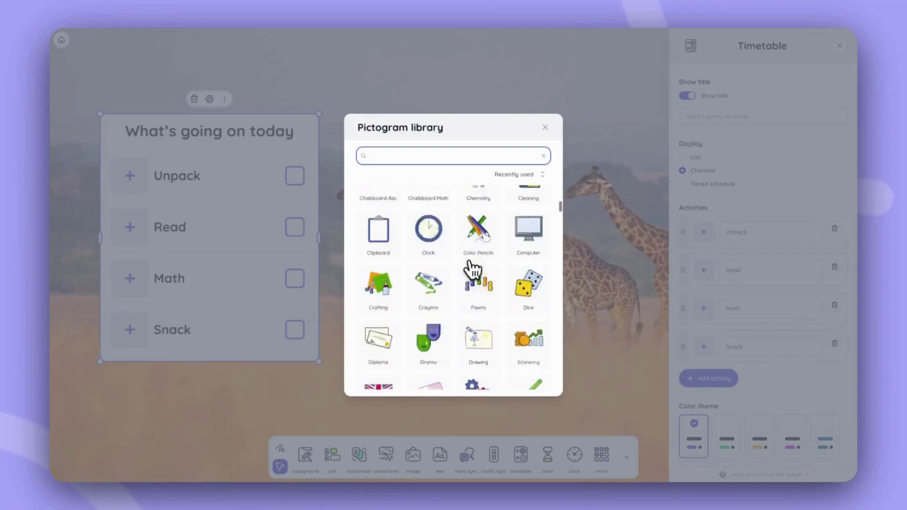
scroll(473, 271, "up", 4)
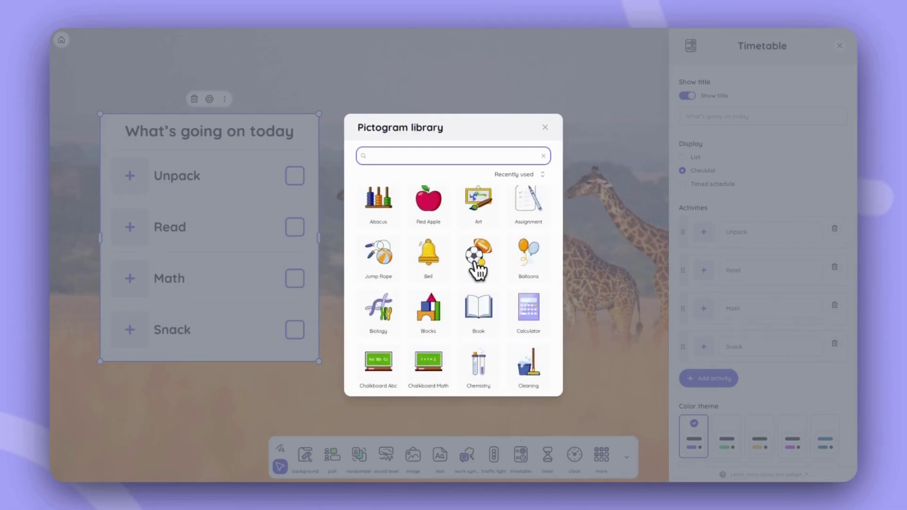
scroll(478, 269, "up", 2)
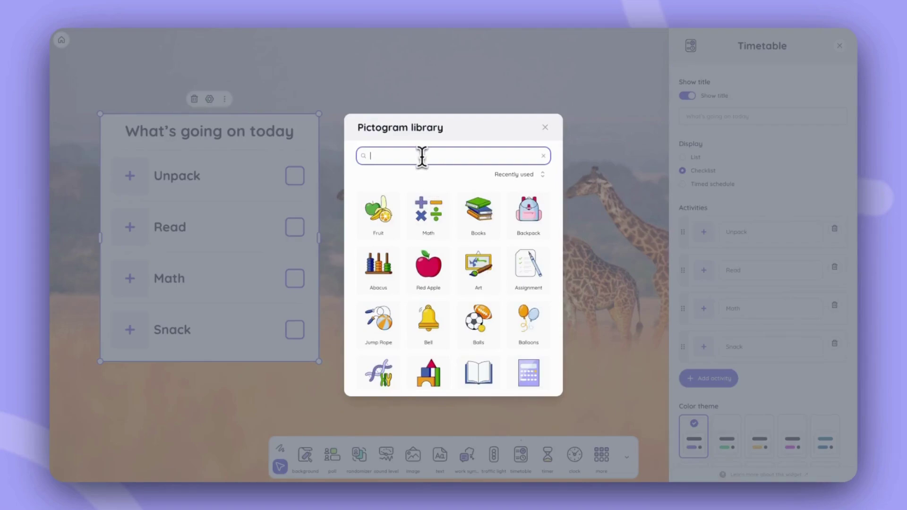
type("unpac")
left_click(378, 212)
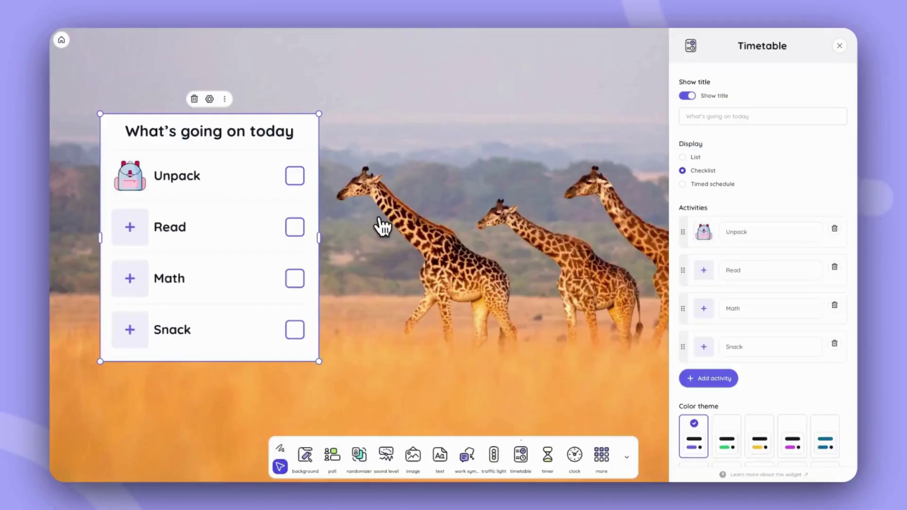
left_click(704, 272)
double_click(395, 156)
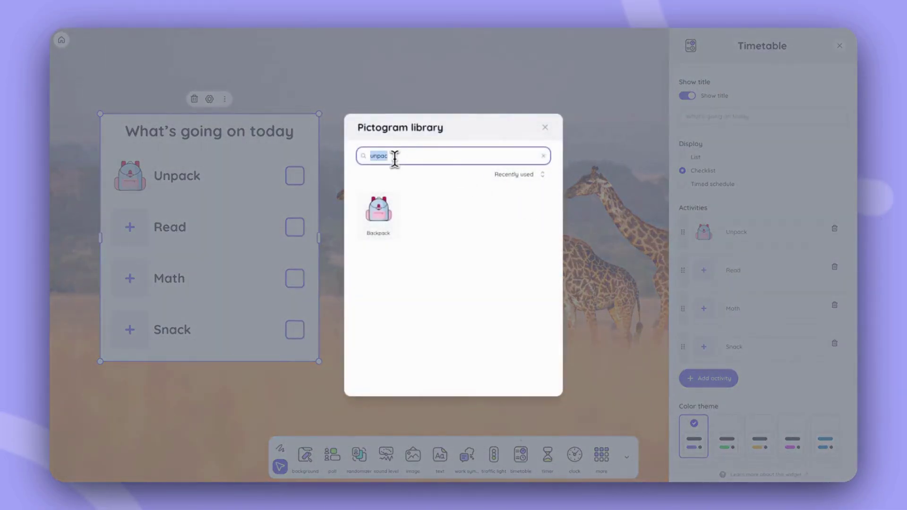
type("read")
left_click(378, 208)
Give Math a math-symbols pictogram and Snack a fruit pictogram
left_click(703, 309)
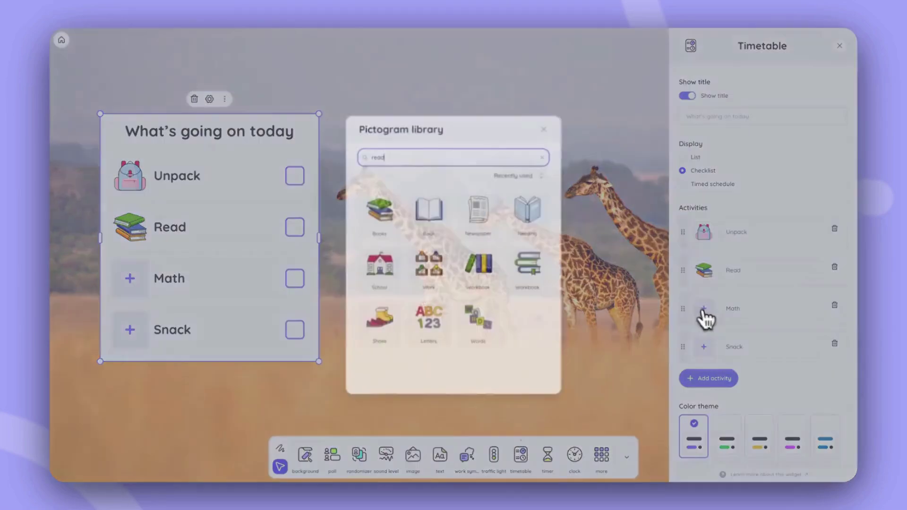
double_click(467, 156)
type("math")
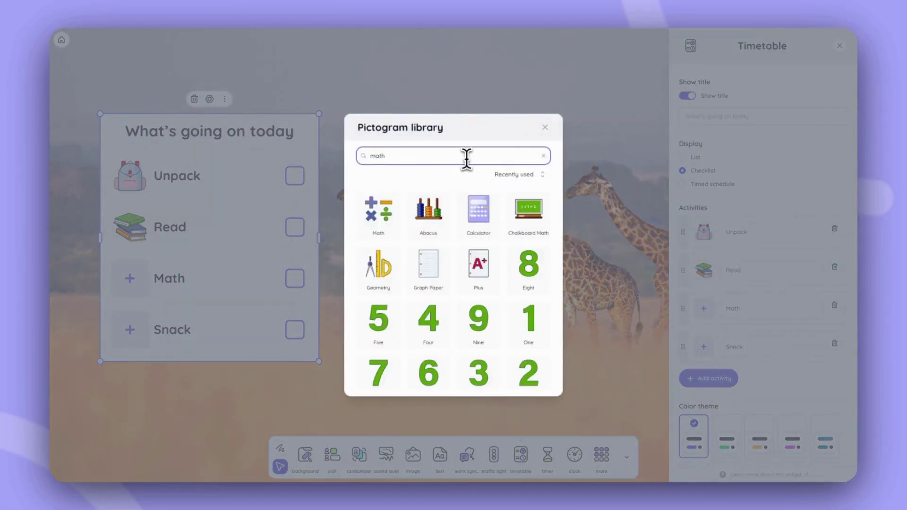
left_click(376, 213)
left_click(704, 346)
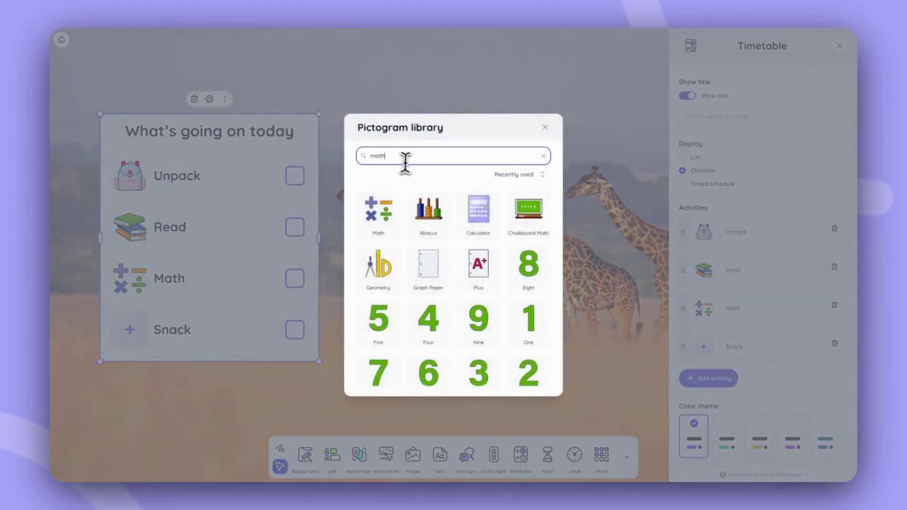
double_click(407, 156)
type("snack")
left_click(374, 222)
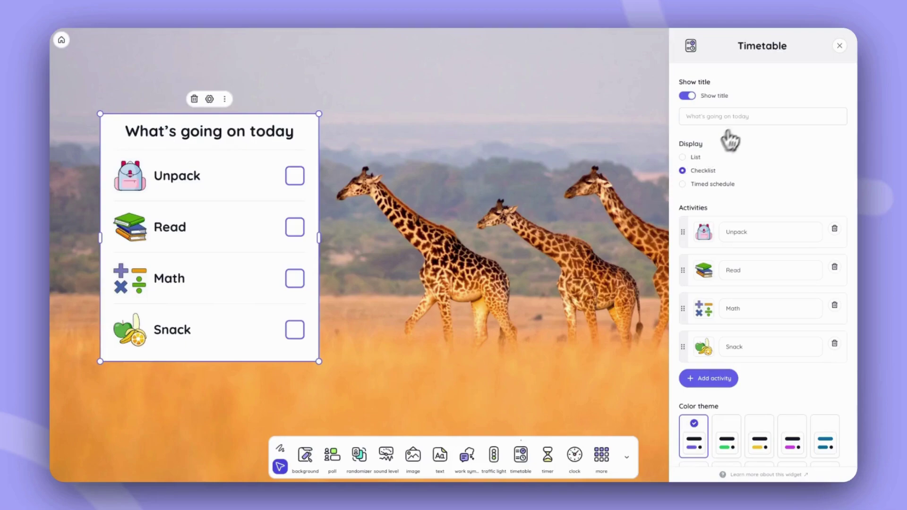
Keep the title shown and change the timetable heading to 'Schedule'
left_click(686, 96)
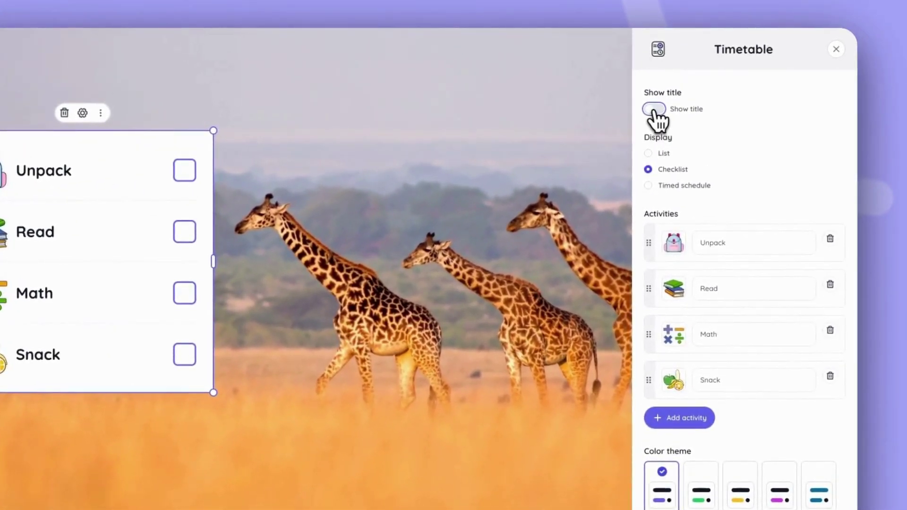
left_click(654, 109)
left_click(702, 137)
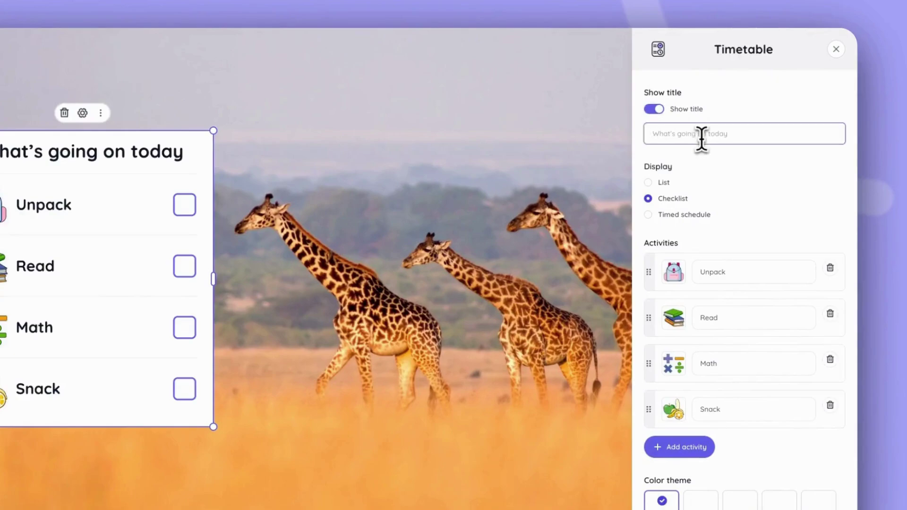
type("Schedul")
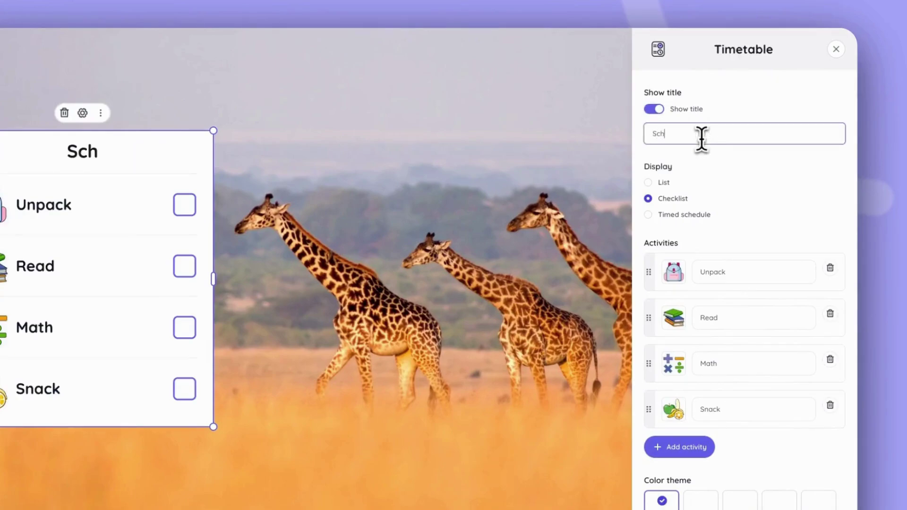
type("e")
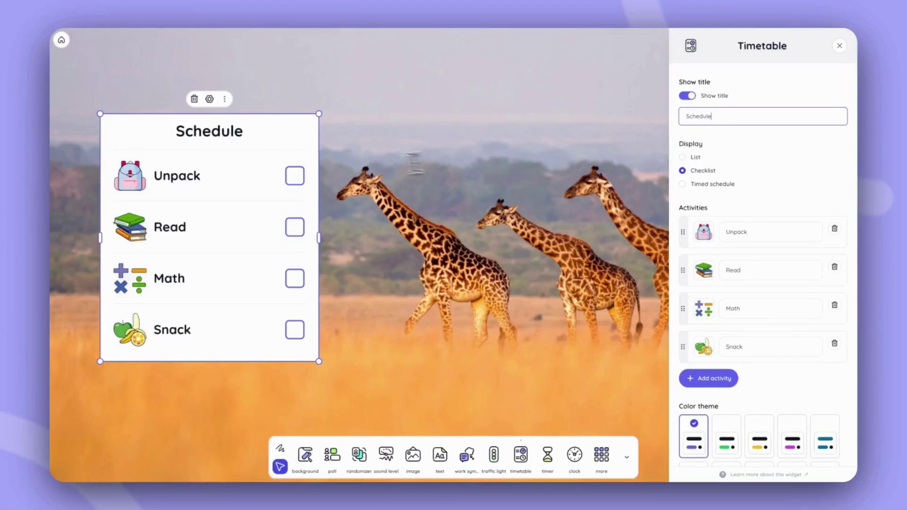
Tick off Unpack and Read, then switch the display to Timed schedule
left_click(293, 179)
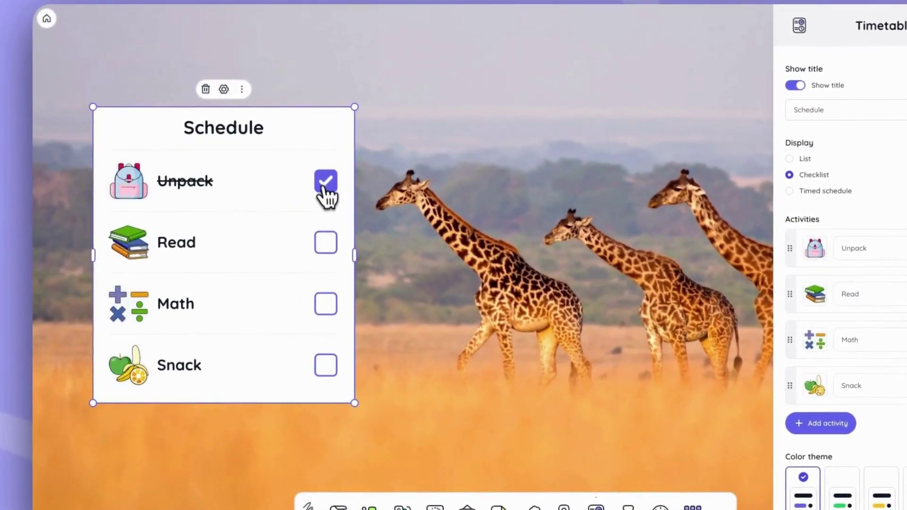
left_click(326, 243)
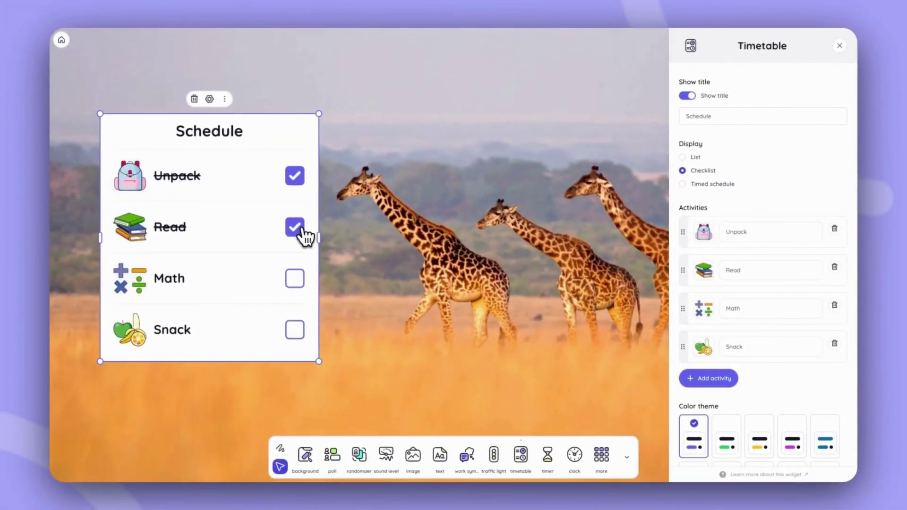
left_click(683, 184)
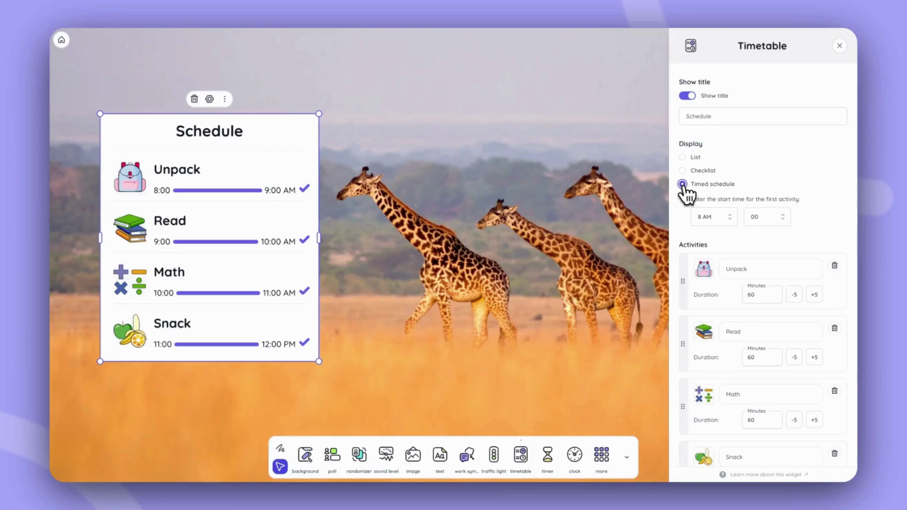
Place a clock widget at the top centre and reopen the Schedule's settings
left_click(575, 461)
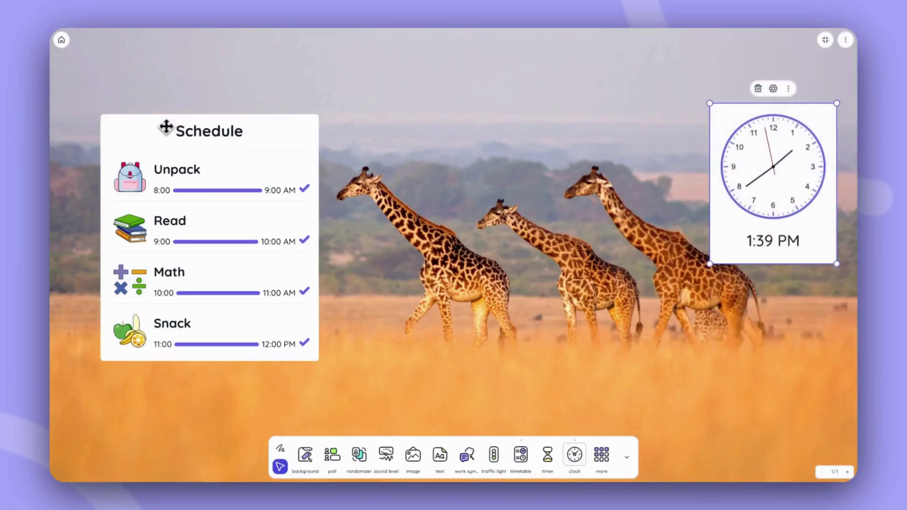
left_click(199, 115)
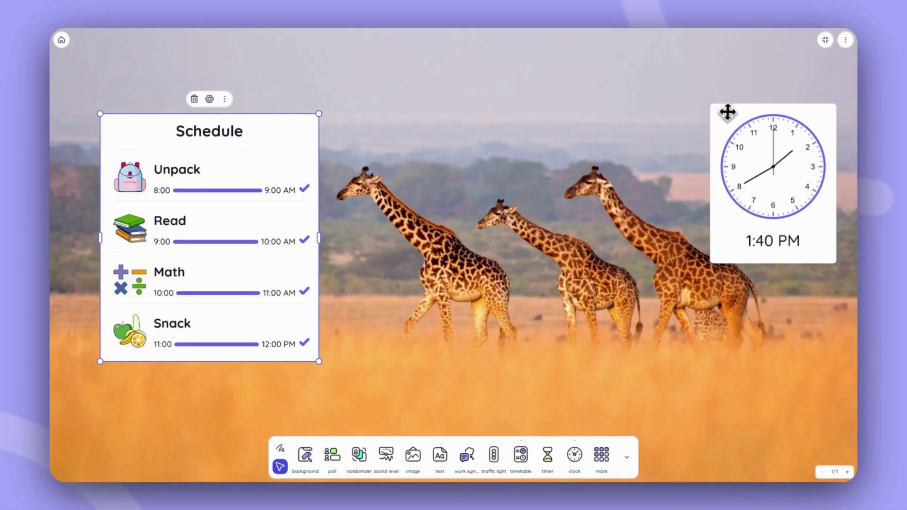
left_click_drag(727, 109, 422, 43)
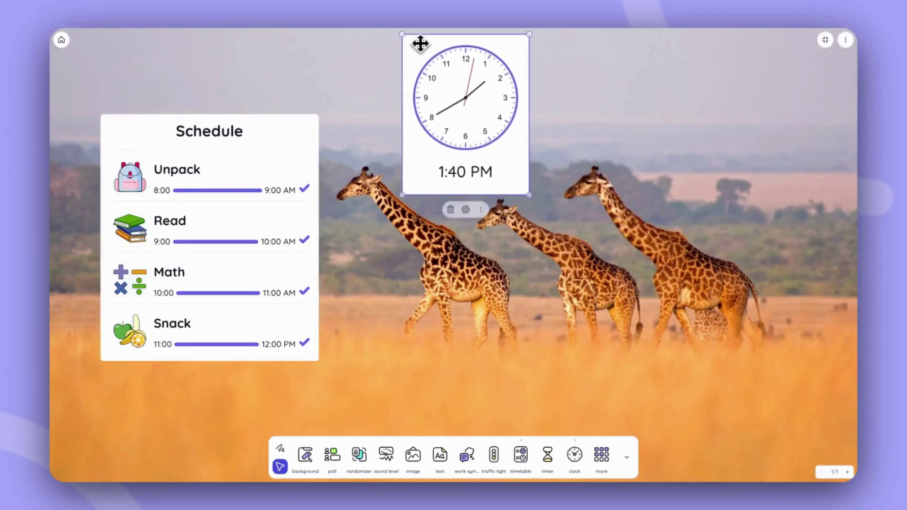
left_click(184, 130)
left_click(209, 98)
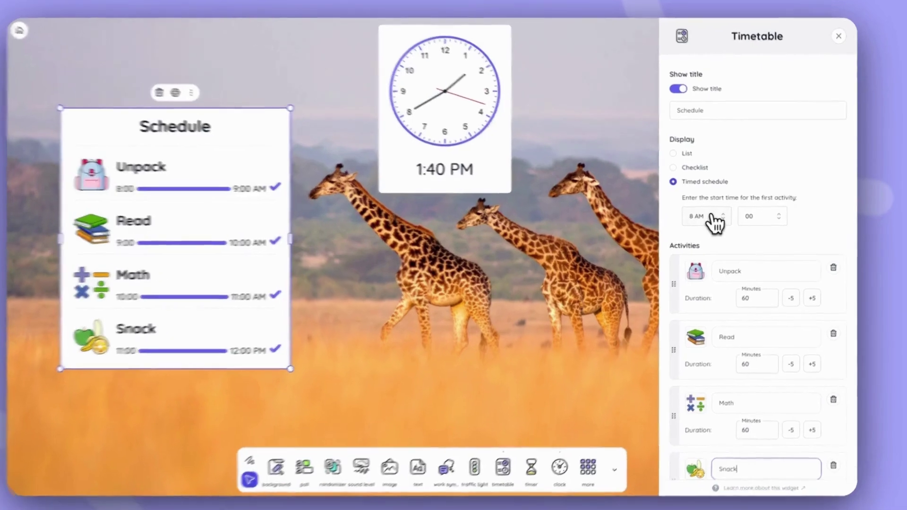
Set the schedule's start hour to 12 PM and Unpack's duration to 30 minutes
left_click(719, 219)
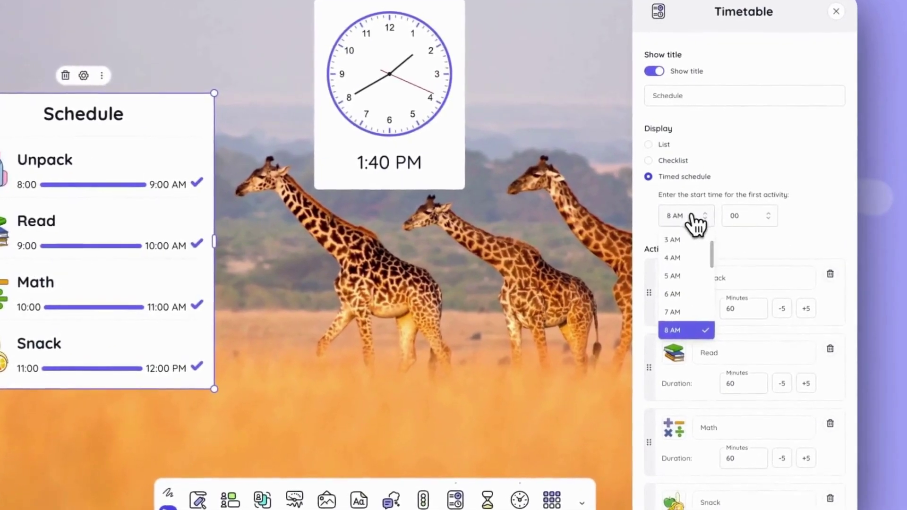
scroll(691, 271, "down", 5)
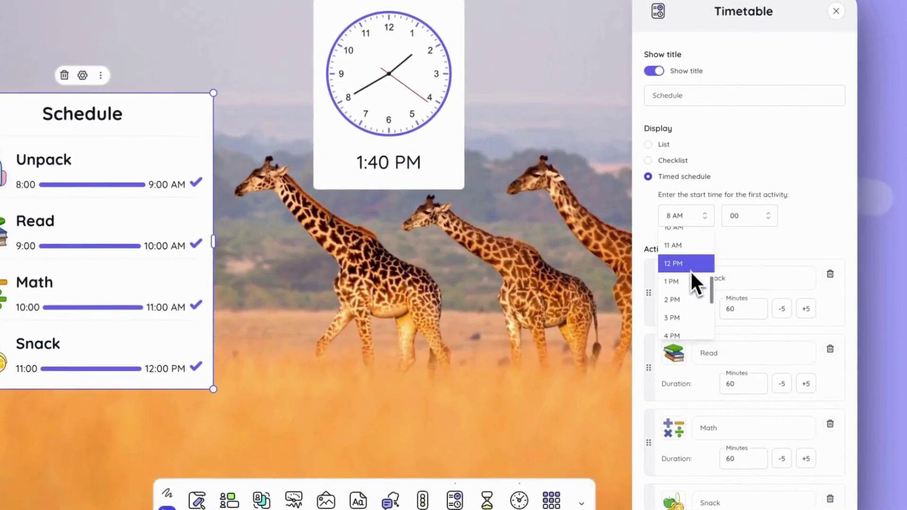
left_click(680, 268)
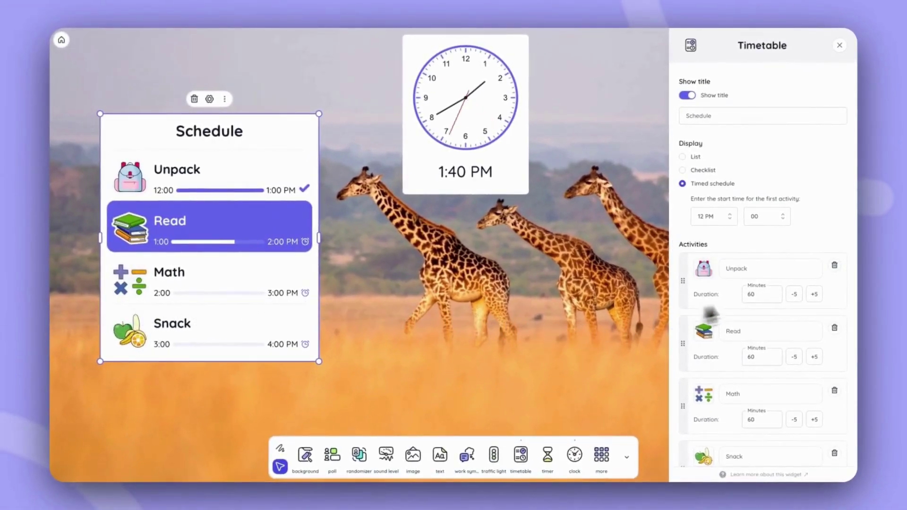
double_click(760, 294)
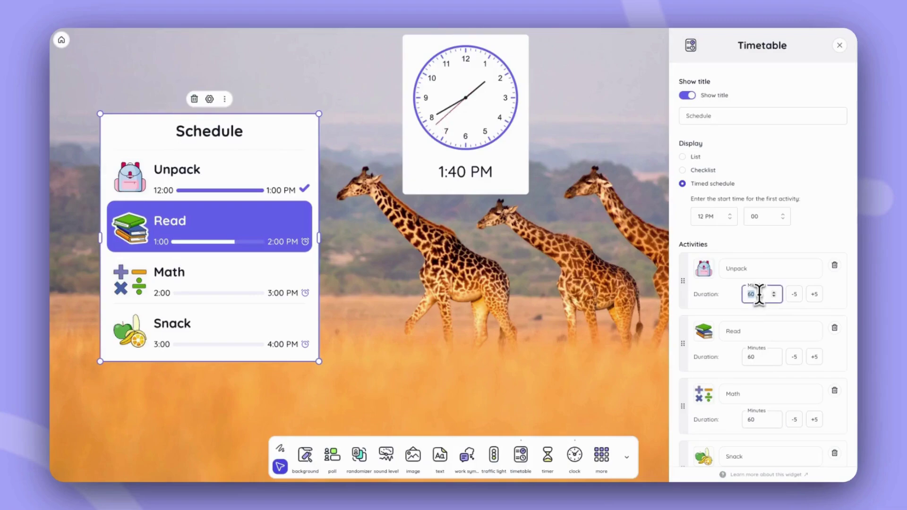
type("30")
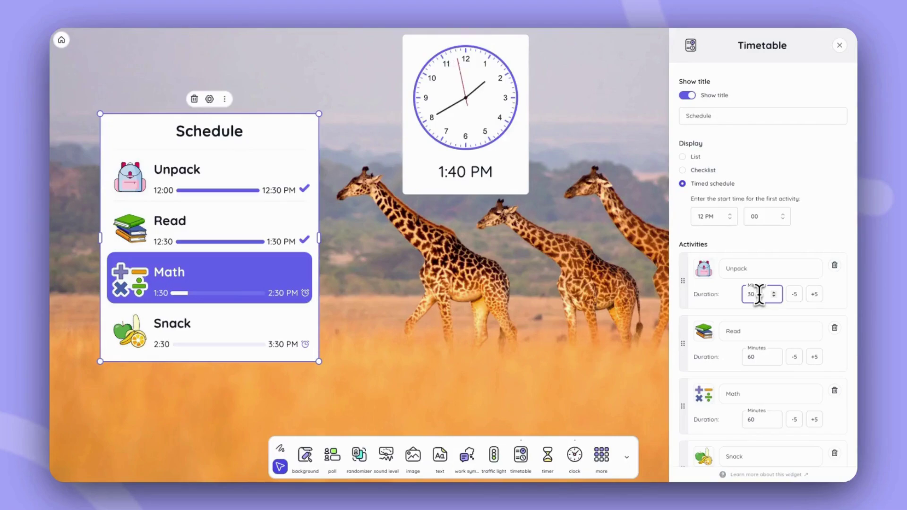
Add a break before Snack, move Math above Read, and lengthen the break to 35 minutes
scroll(795, 366, "down", 7)
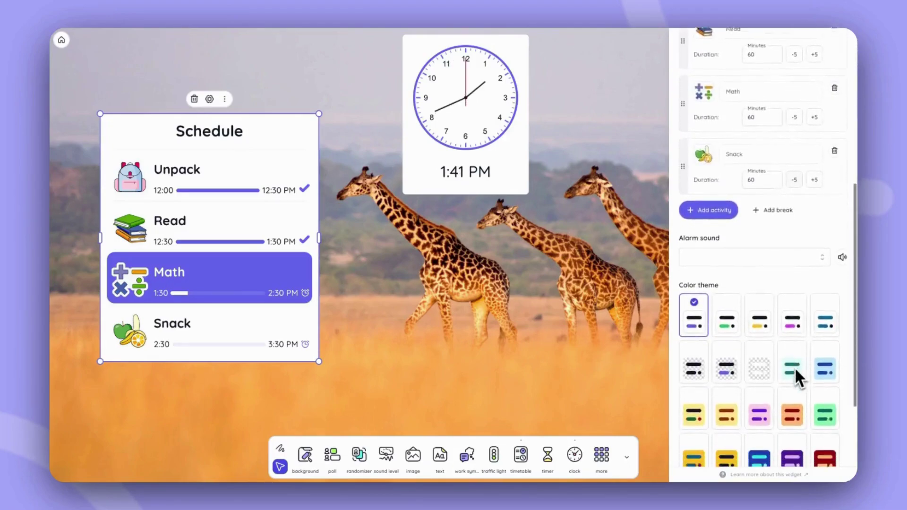
left_click(786, 197)
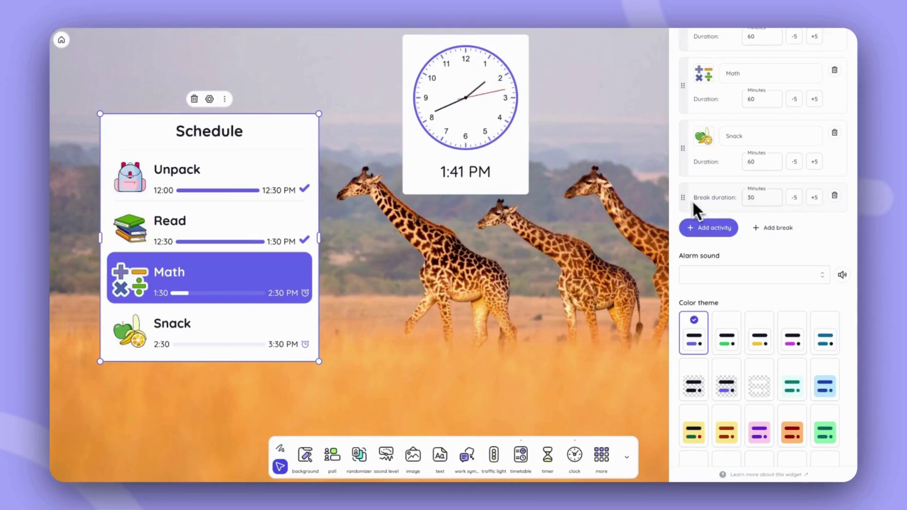
left_click_drag(691, 201, 682, 99)
scroll(684, 132, "up", 2)
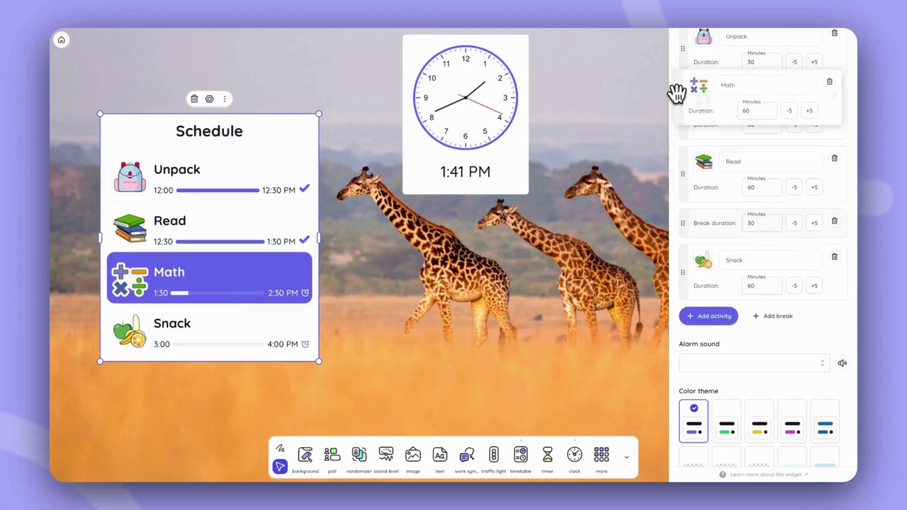
left_click_drag(677, 93, 677, 97)
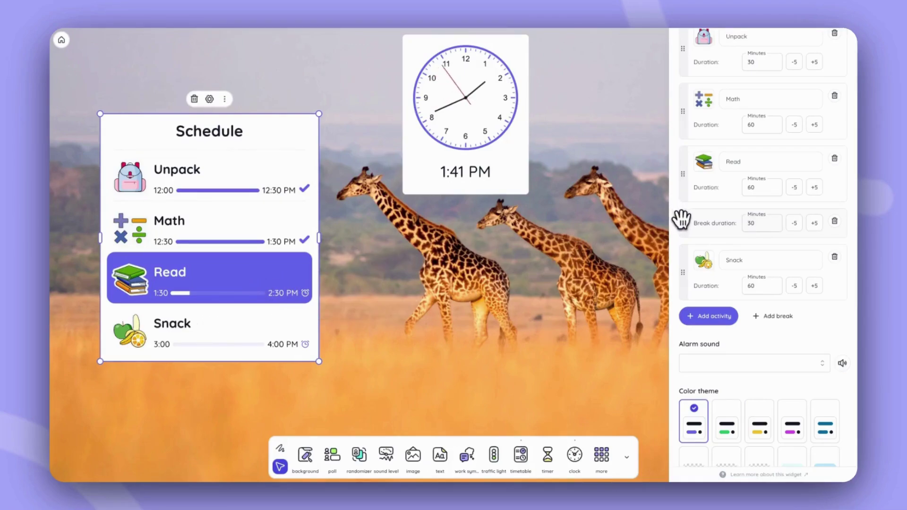
left_click(815, 224)
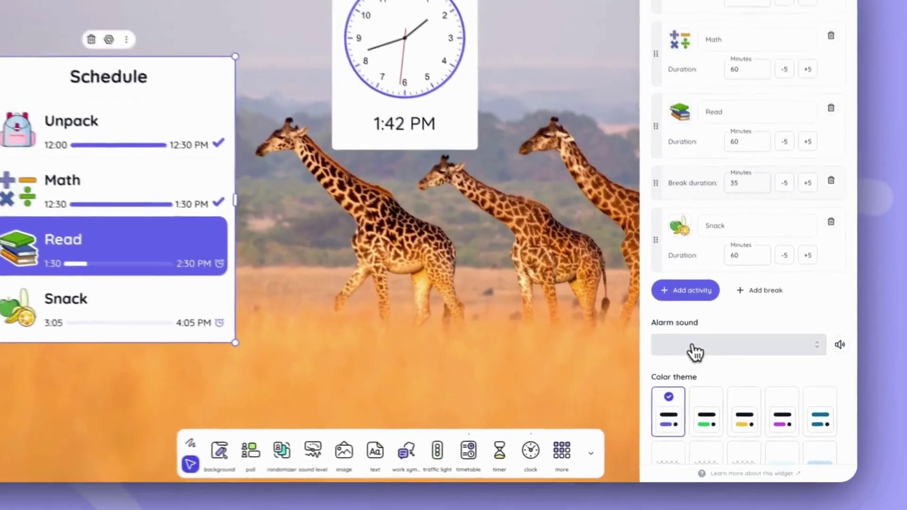
Leave the alarm sound unchanged, rename Unpack to Bag, delete it, and close the settings
left_click(694, 347)
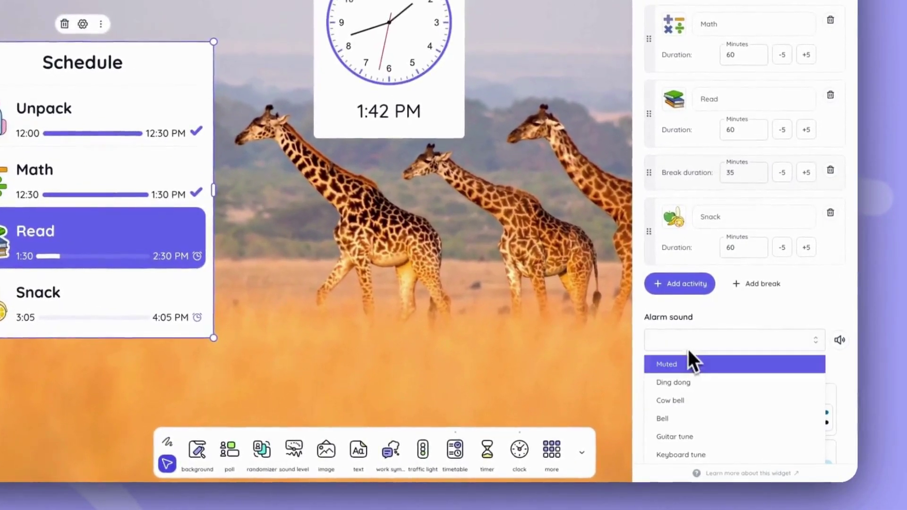
scroll(696, 378, "down", 2)
left_click(698, 381)
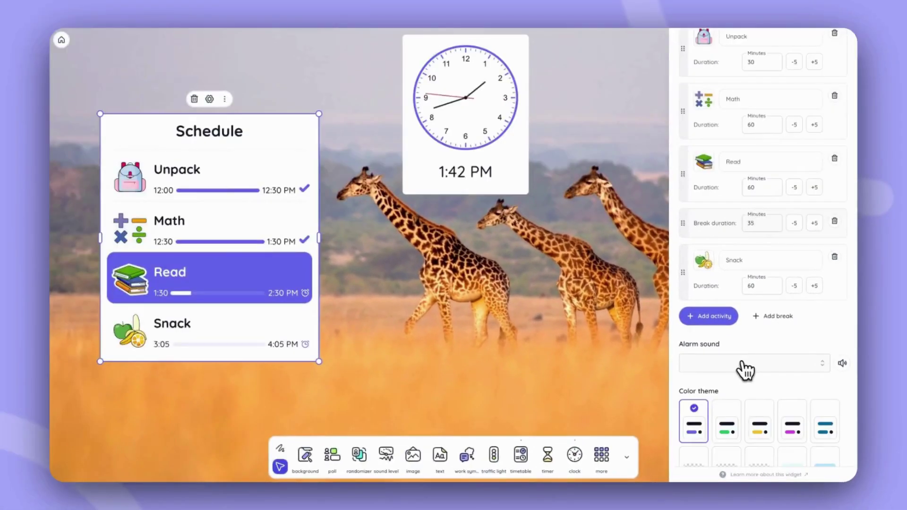
scroll(724, 343, "up", 2)
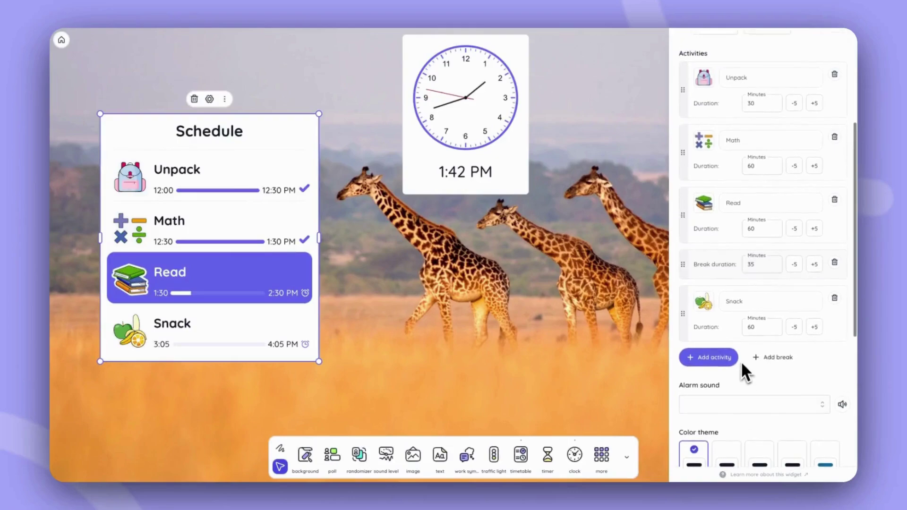
scroll(740, 361, "up", 4)
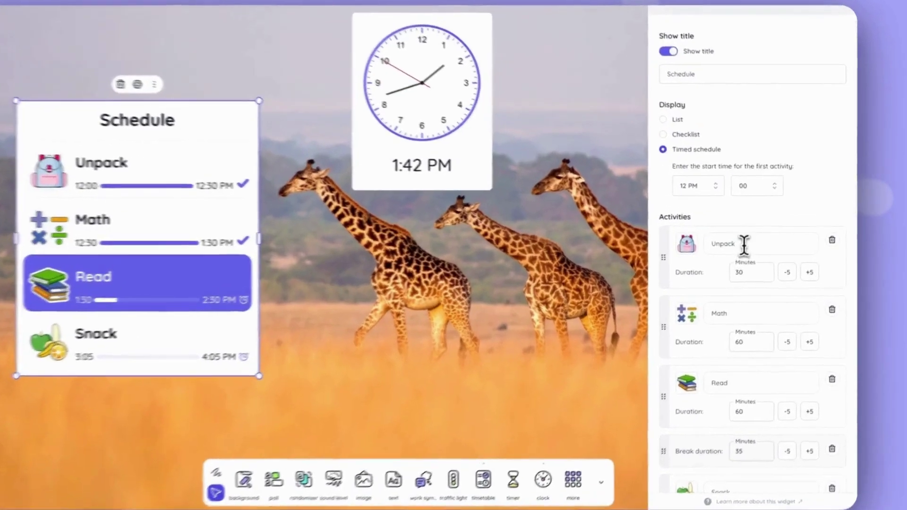
double_click(756, 242)
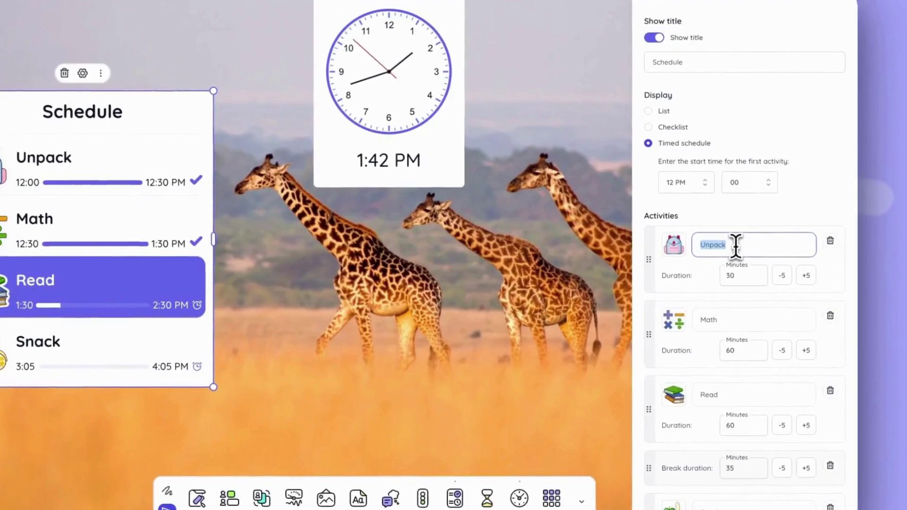
type("Bag")
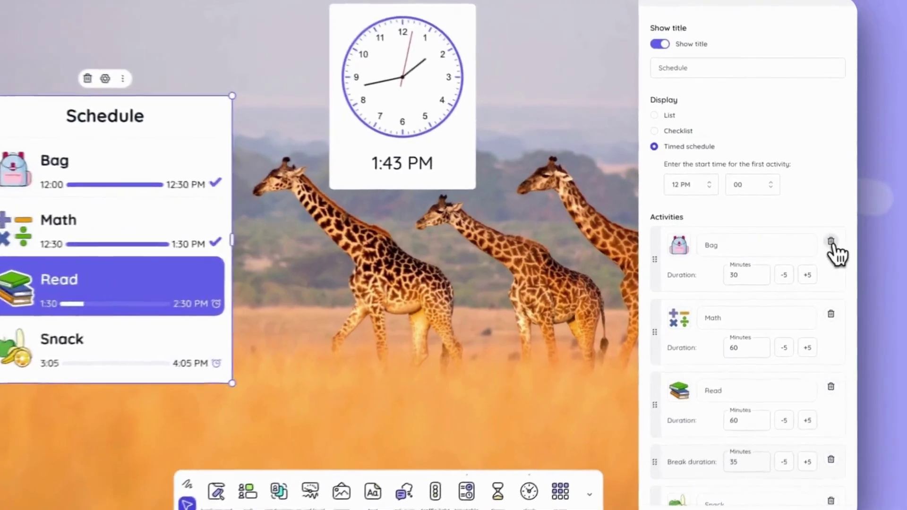
left_click(835, 240)
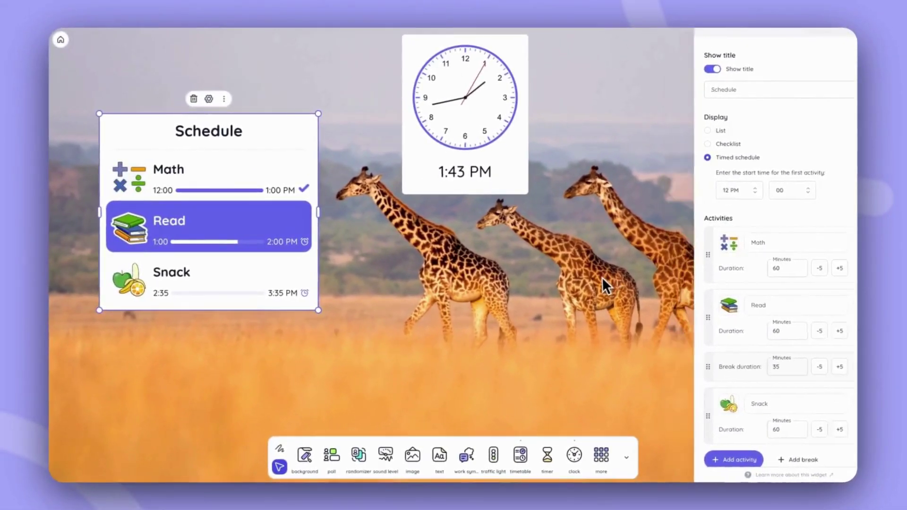
left_click(602, 277)
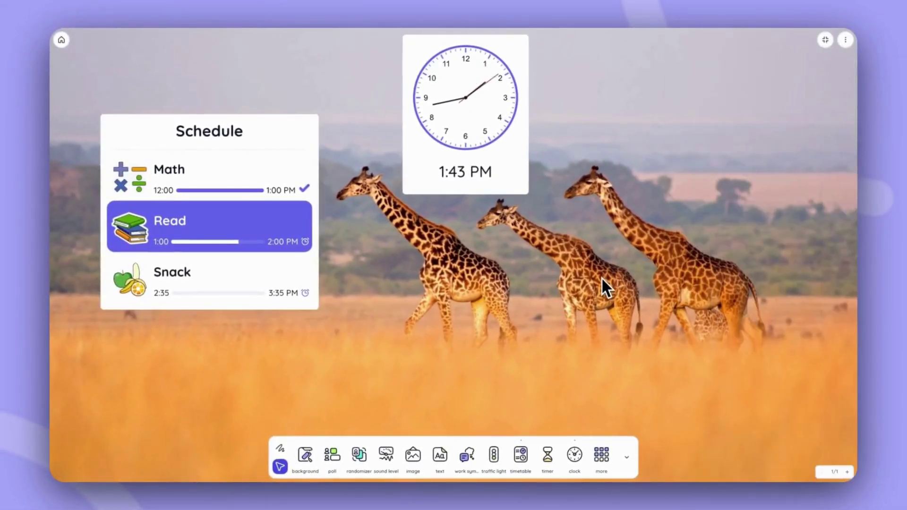